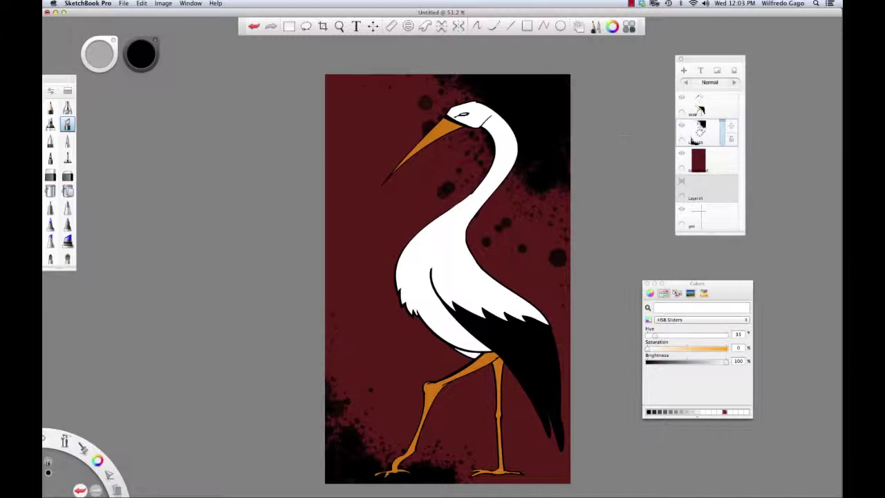
- Add a text layer containing the word "Stork"
drag(717, 73, 710, 73)
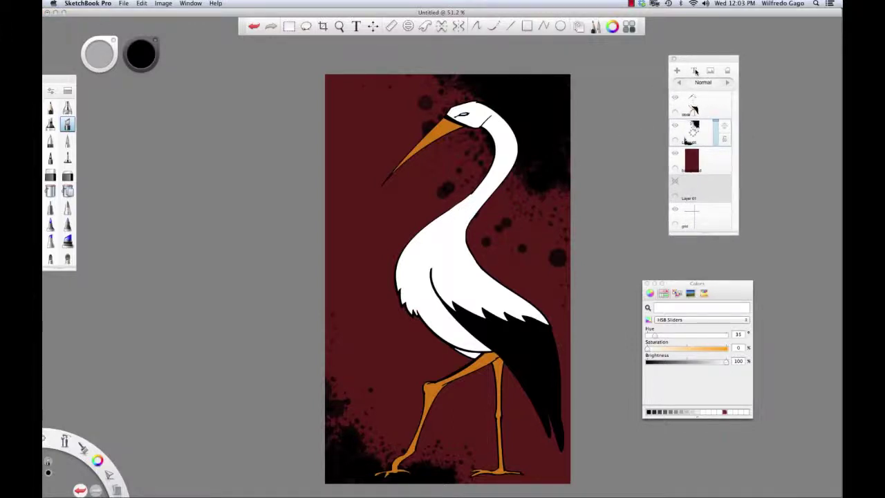
click(695, 71)
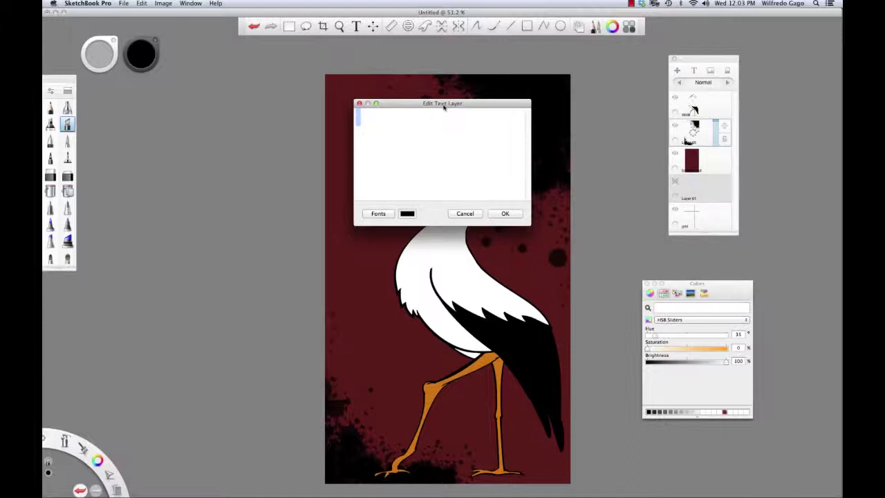
drag(477, 104, 337, 162)
text(Stork)
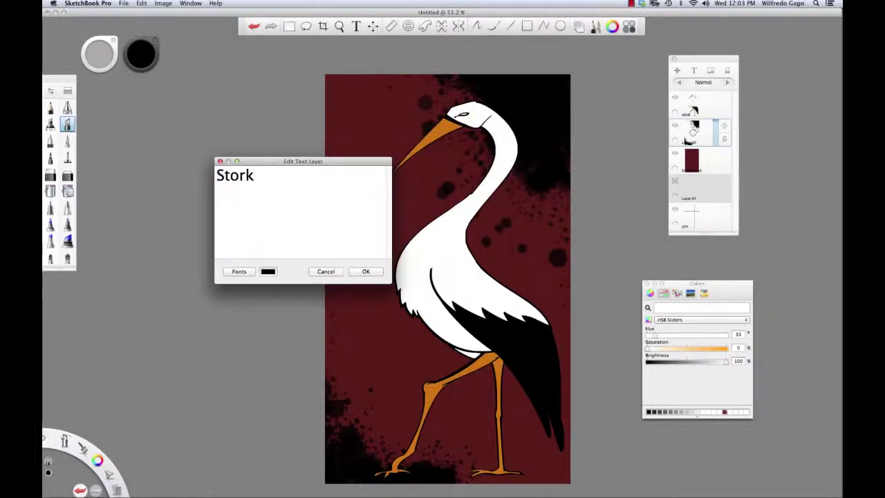
- Colour the word "Stork" white by raising its brightness to 100%
drag(267, 175, 219, 176)
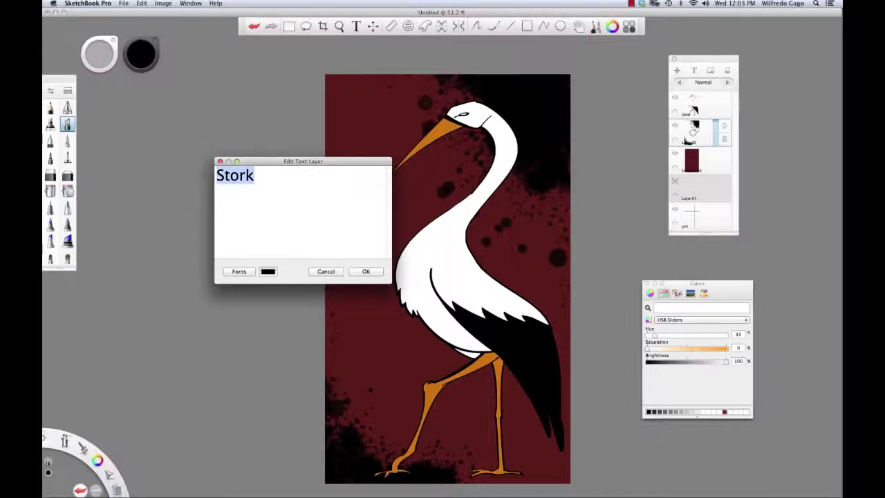
click(270, 272)
click(650, 362)
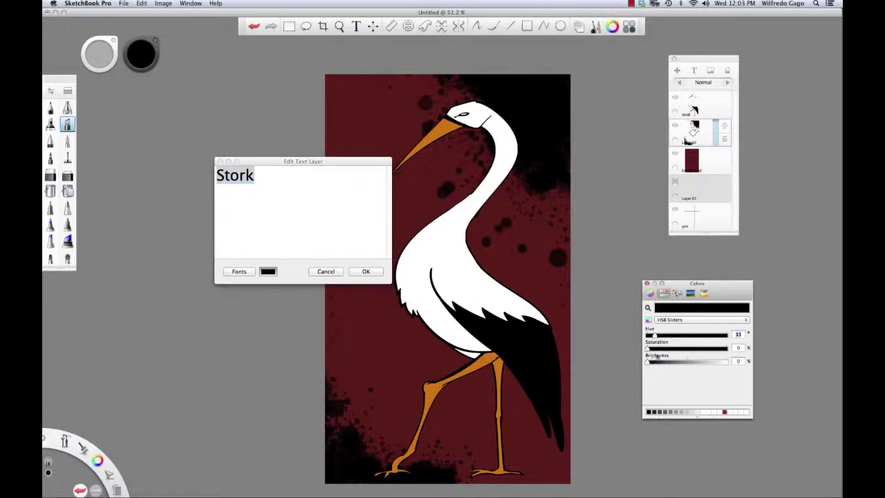
drag(650, 362, 725, 365)
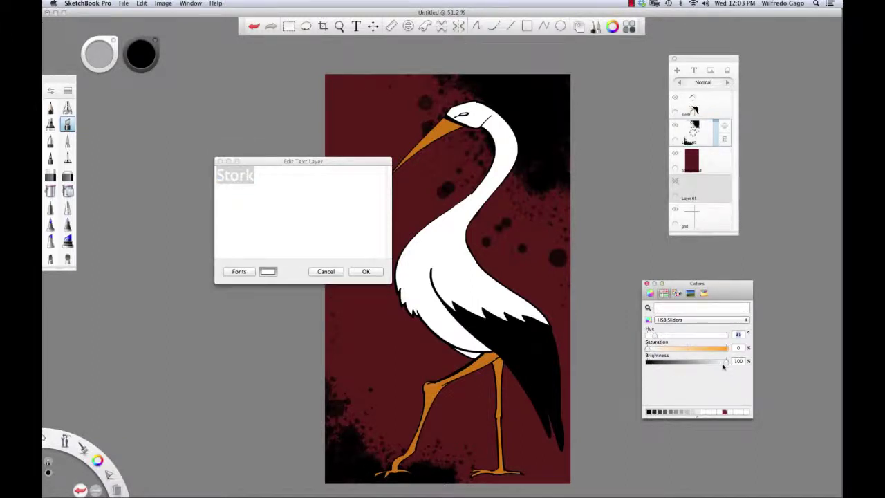
click(311, 202)
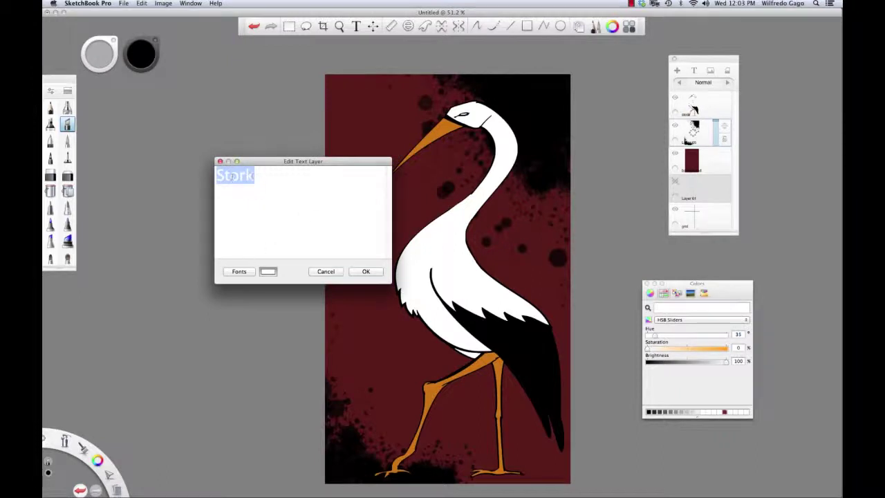
- Set the font size of the word "Stork" to 96 and apply the text to the artwork
click(253, 179)
drag(254, 176, 216, 174)
click(253, 176)
drag(255, 175, 216, 174)
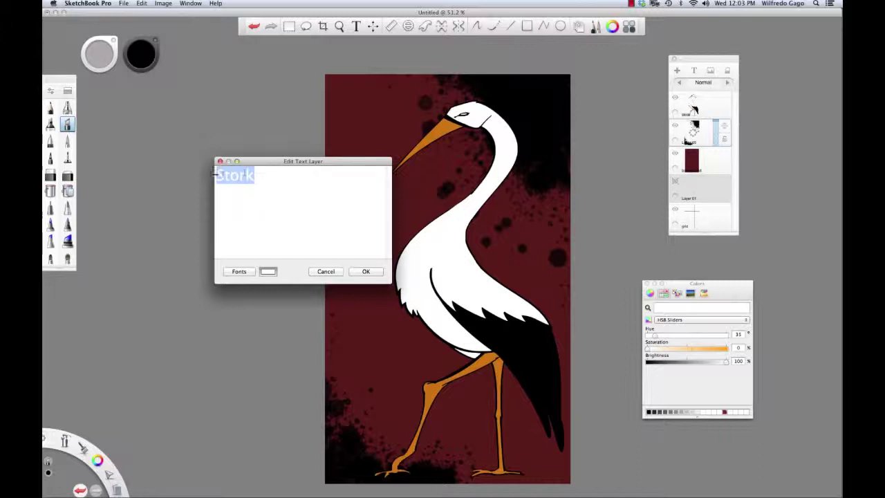
click(246, 273)
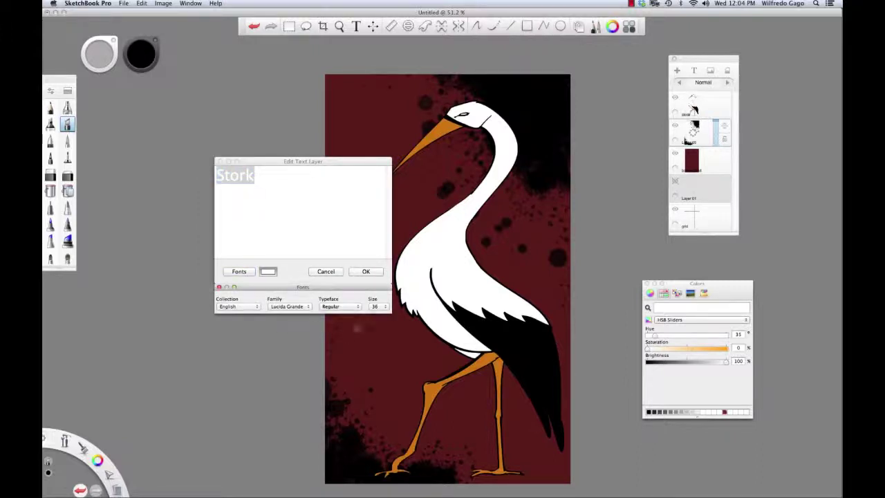
click(239, 272)
click(380, 307)
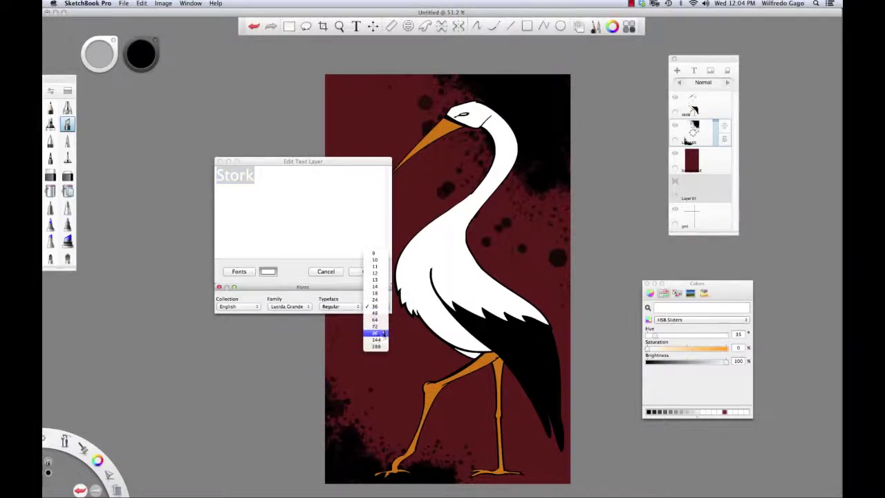
click(381, 333)
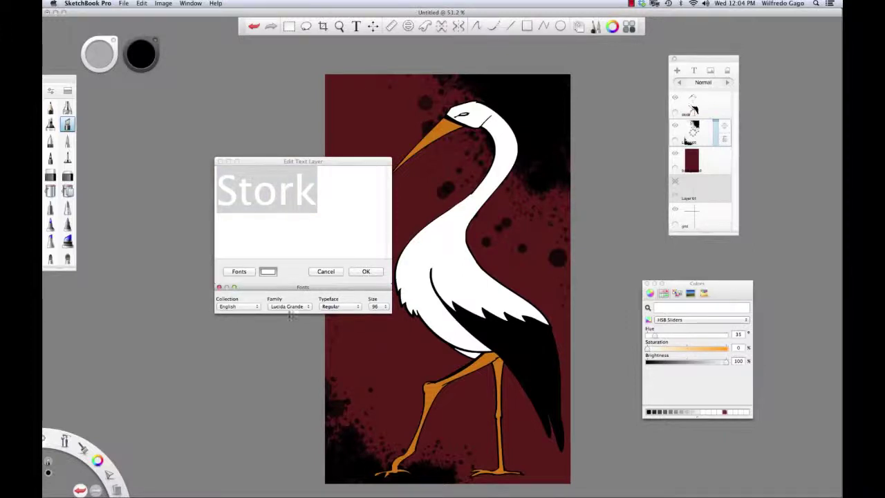
click(339, 280)
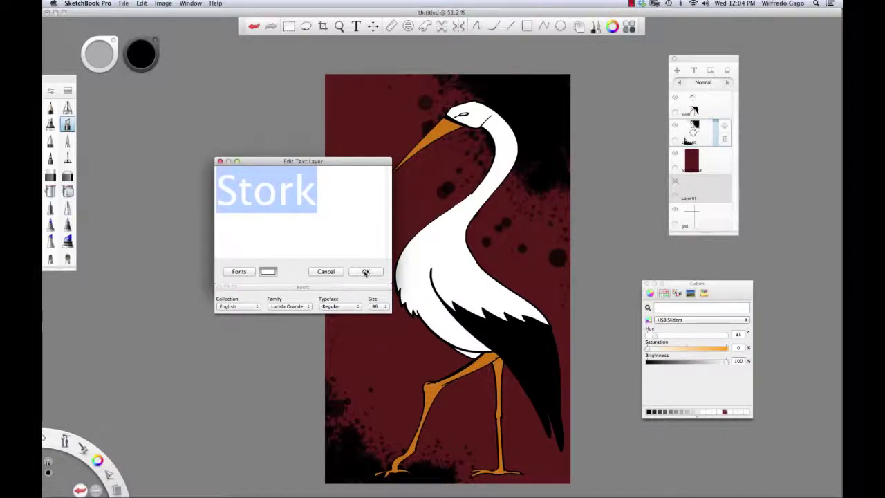
click(366, 272)
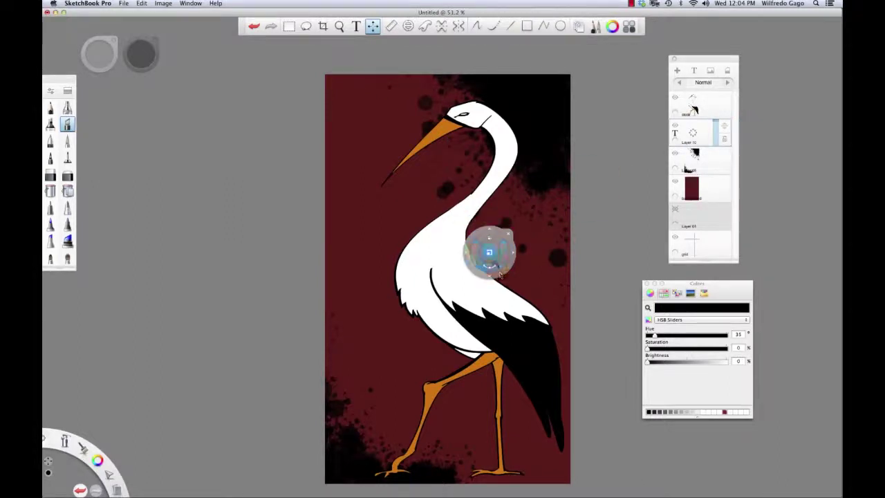
- Position the Stork text on the red background just in front of the bird's breast, near the artwork's left edge
click(513, 275)
drag(513, 276, 435, 289)
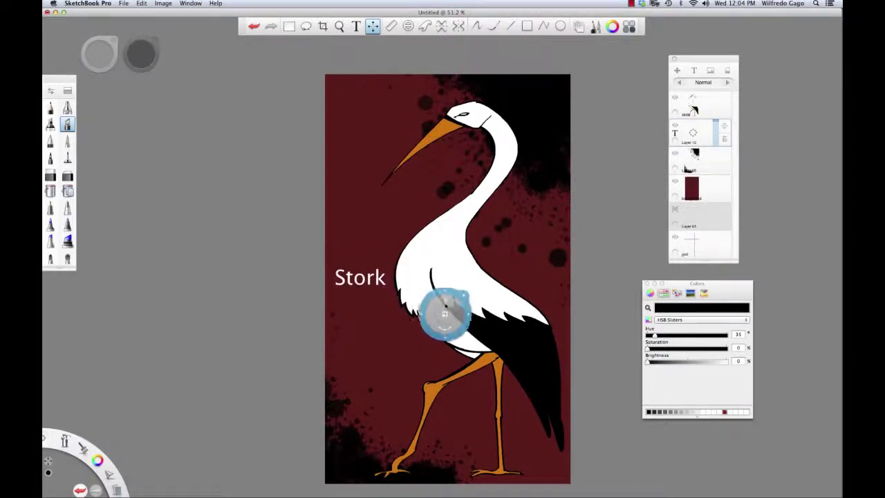
drag(395, 270, 554, 88)
key(space)
scroll(525, 208, down, 3)
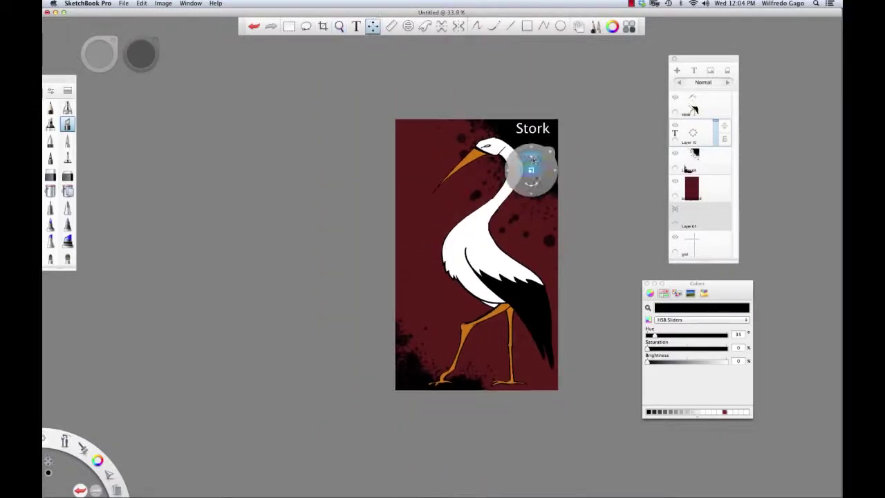
drag(556, 155, 426, 264)
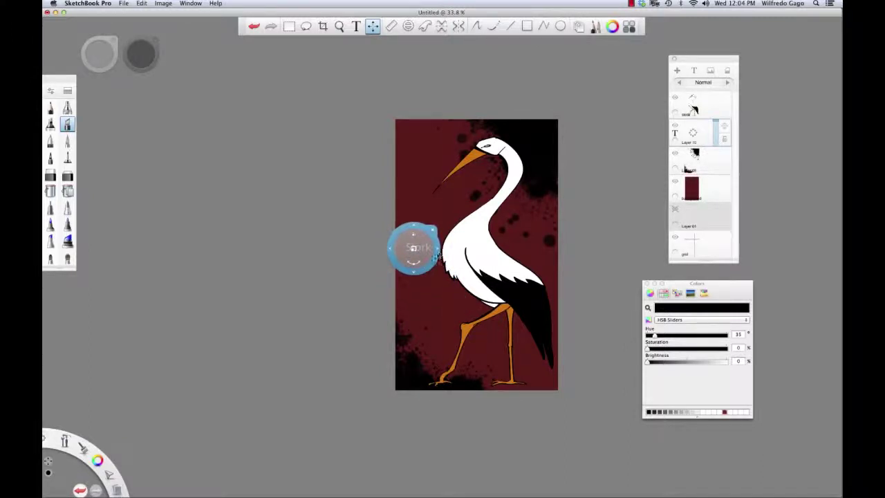
click(437, 257)
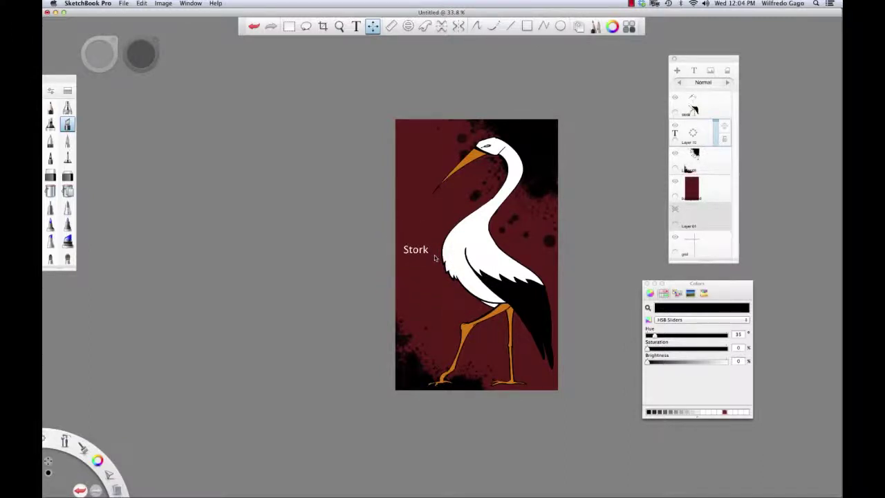
drag(435, 258, 433, 383)
drag(433, 382, 434, 258)
click(434, 258)
drag(429, 269, 648, 206)
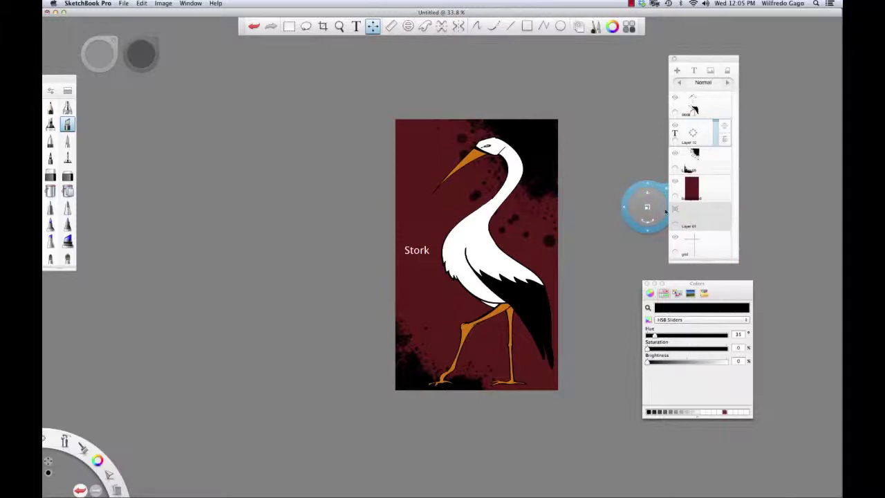
- Add an empty layer directly above the black splatter layer and below the text layer
click(712, 164)
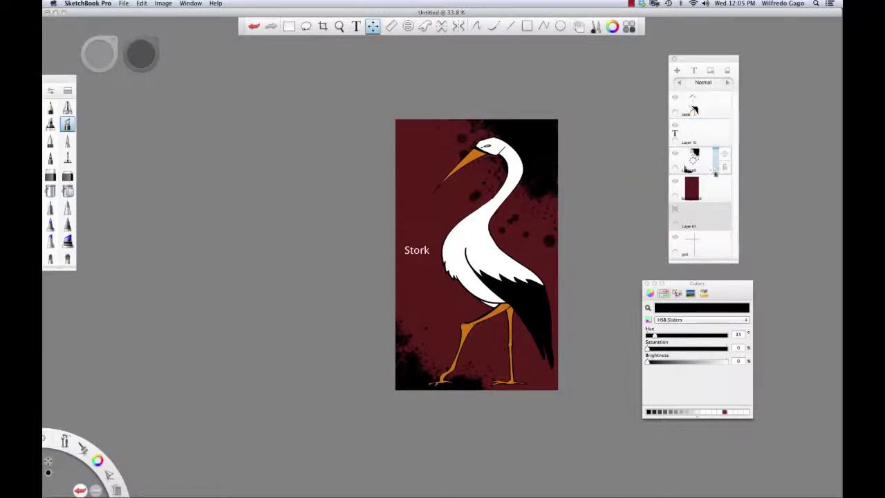
click(678, 72)
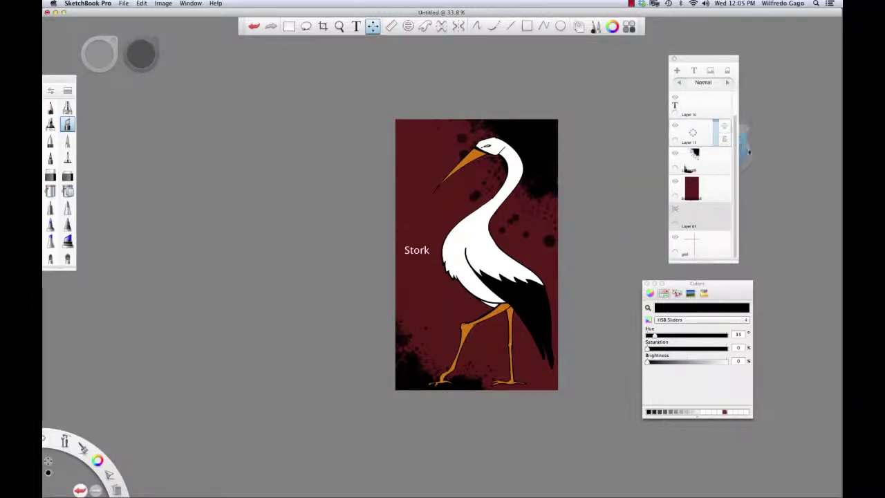
drag(738, 123, 728, 164)
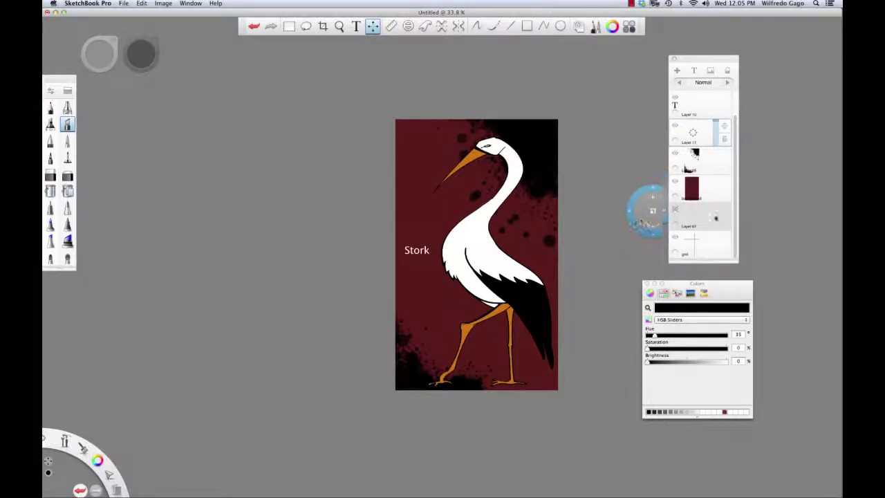
- Delete the hidden layer between the red background layer and the grid layer
click(707, 219)
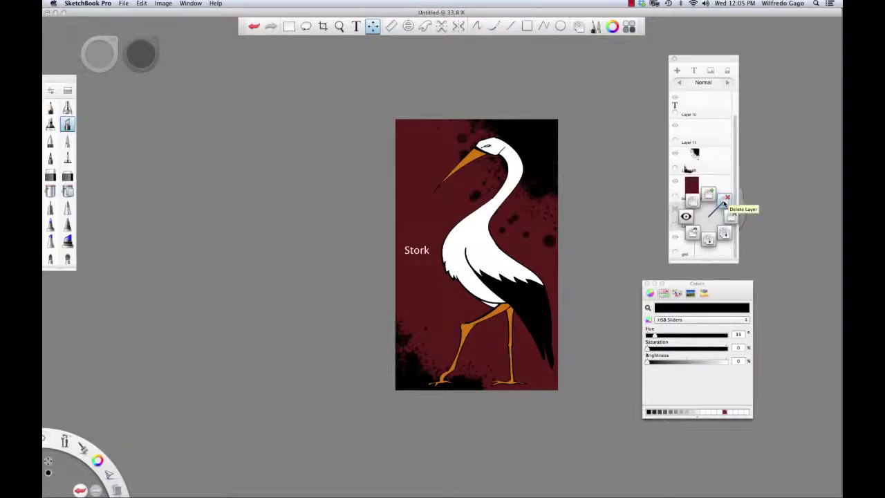
click(724, 203)
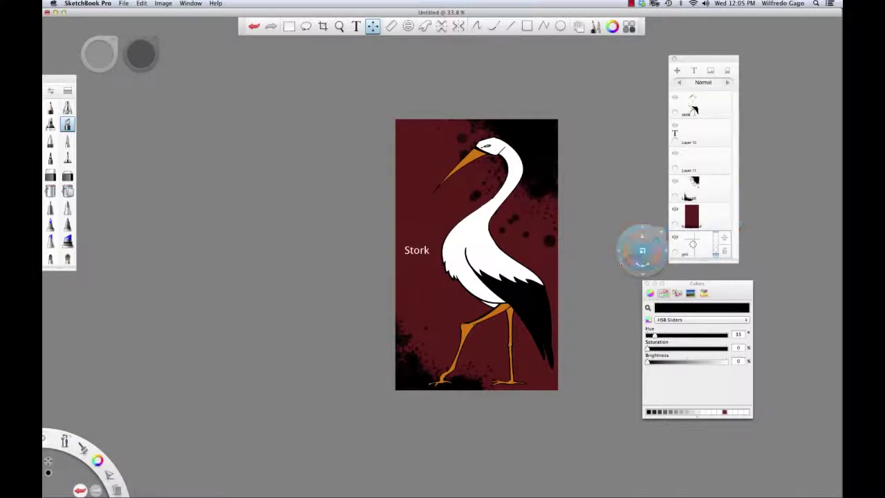
drag(643, 250, 646, 213)
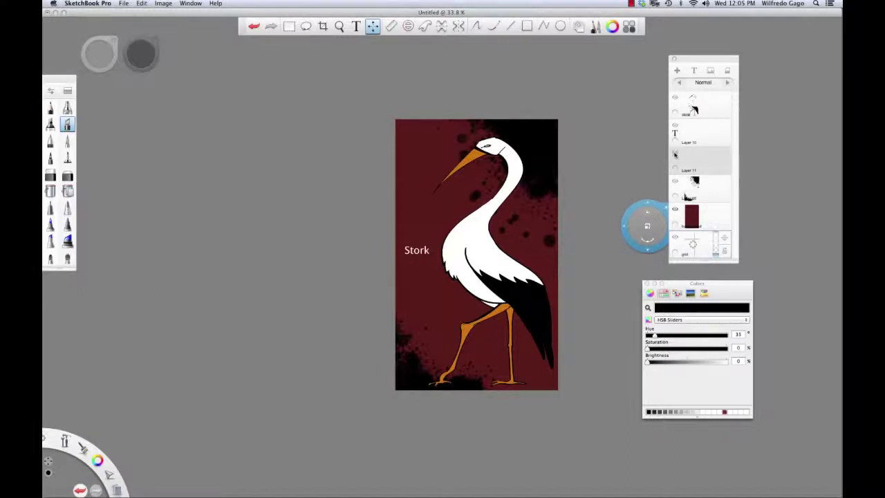
- Check the text layer's visibility and rename that layer as copy
click(676, 125)
click(676, 125)
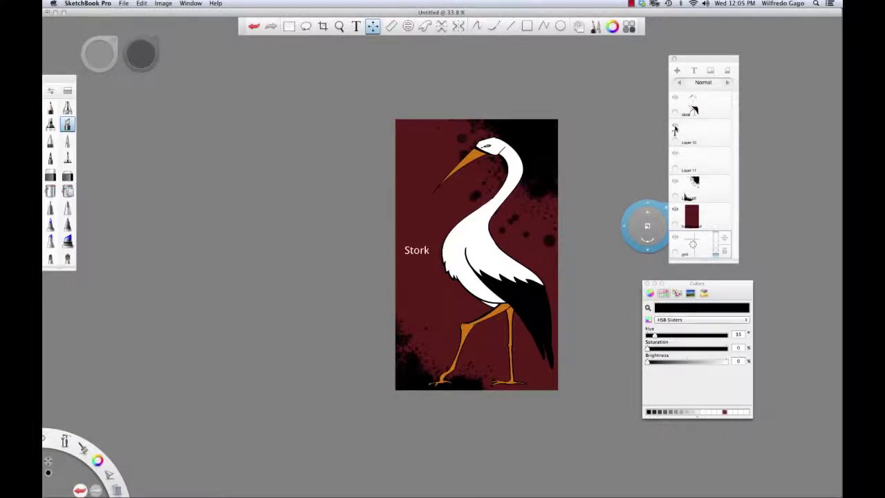
click(694, 141)
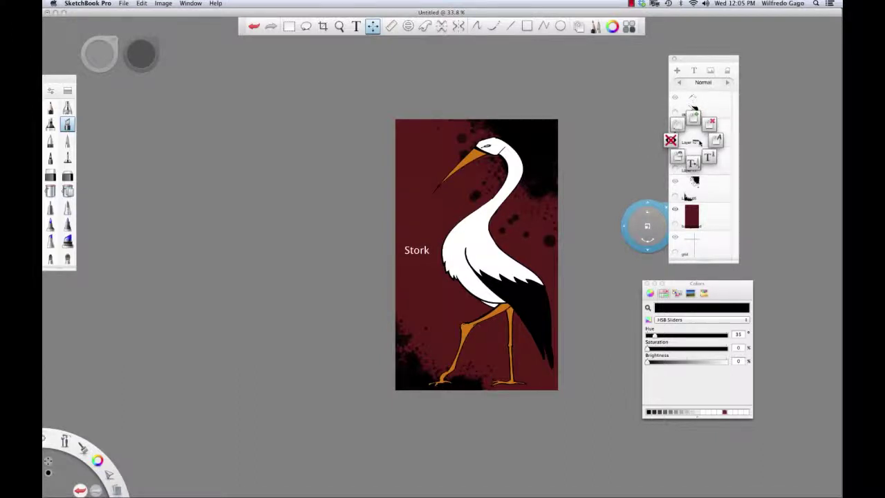
click(717, 140)
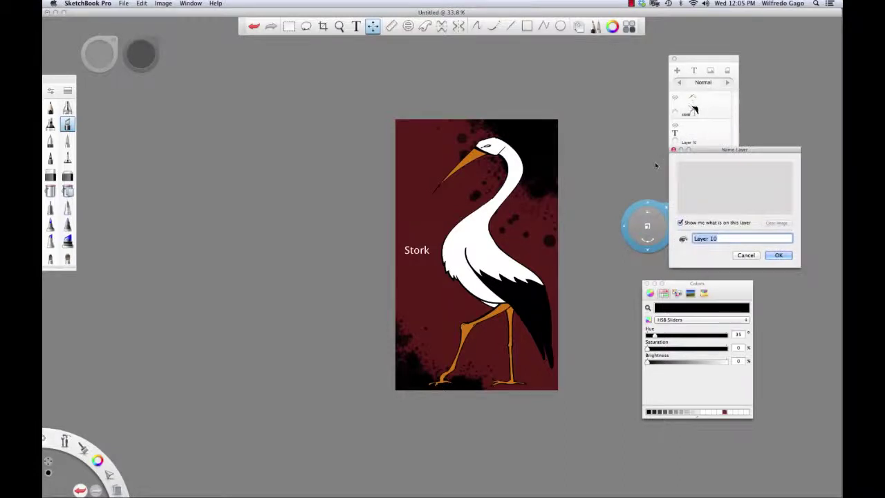
key(BackSpace)
text(copy)
key(Return)
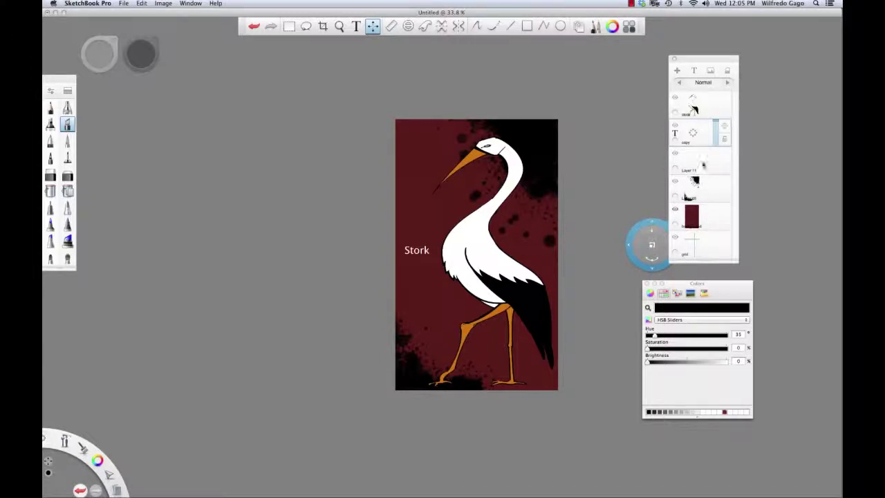
- On the empty layer below the text, draw a straight black vertical line down the artwork's full height, passing behind the word Stork
click(702, 163)
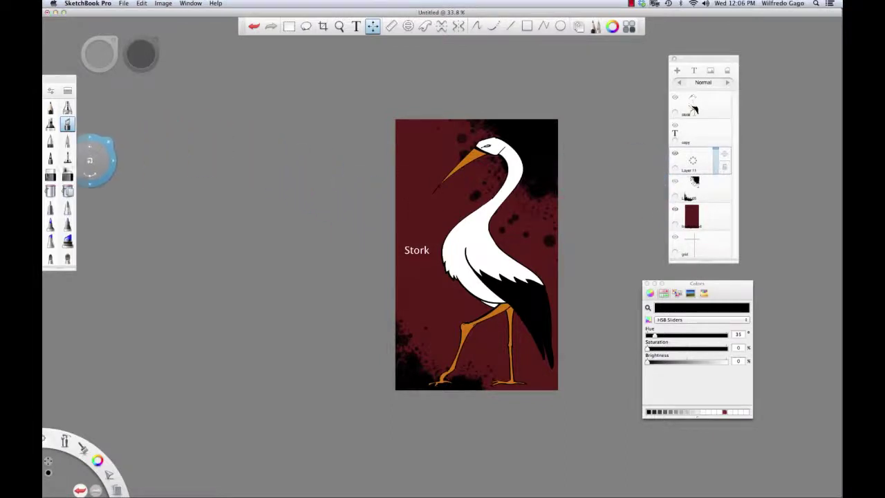
click(67, 125)
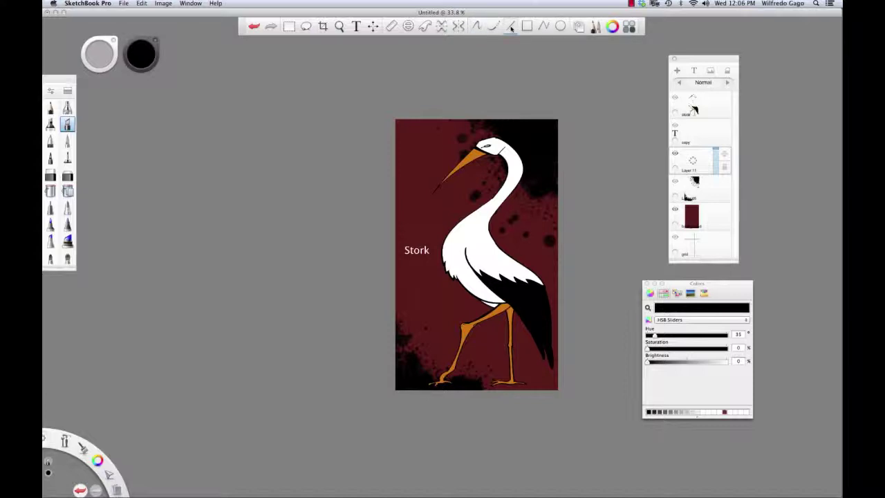
drag(399, 211, 411, 392)
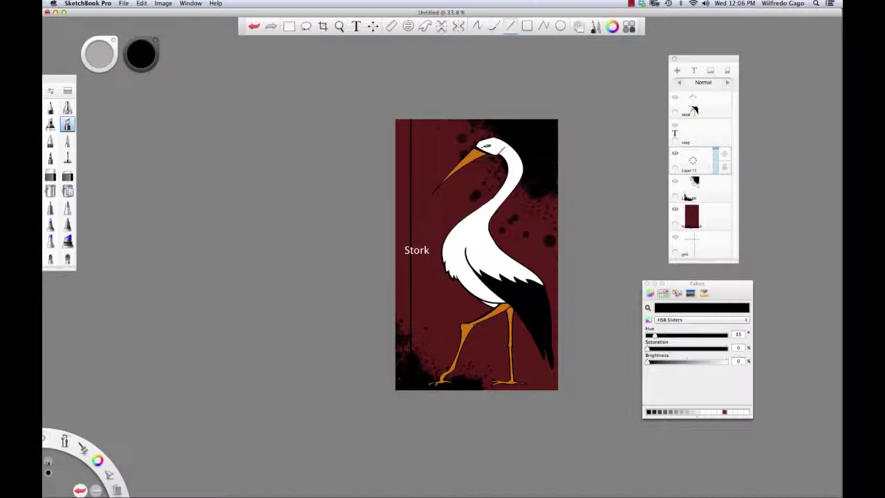
- Enlarge the brush and fill the area between the artwork's left edge and the vertical line with straight black vertical strokes over the full height
key(bracketright)
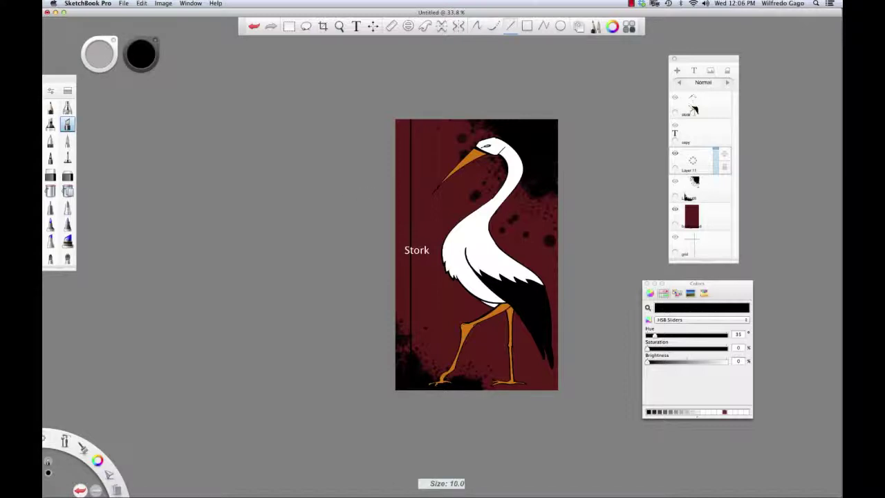
key(bracketright)
key(bracketright)
shift+click(401, 387)
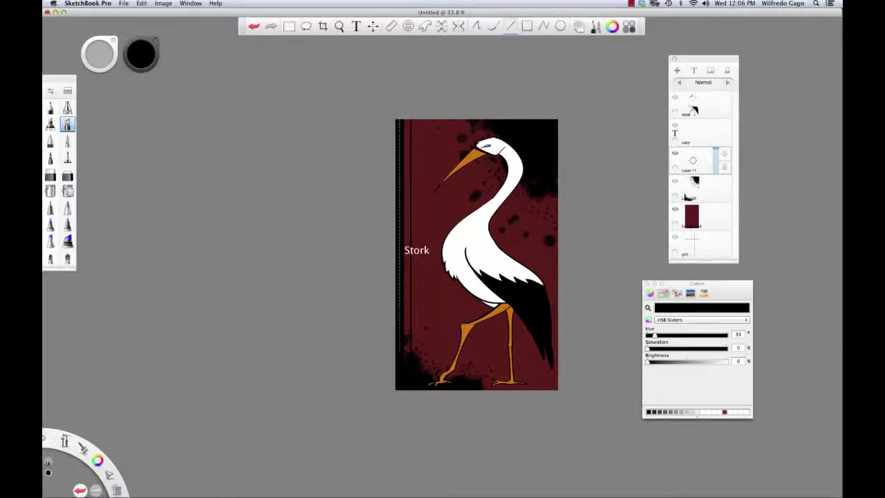
shift+click(401, 405)
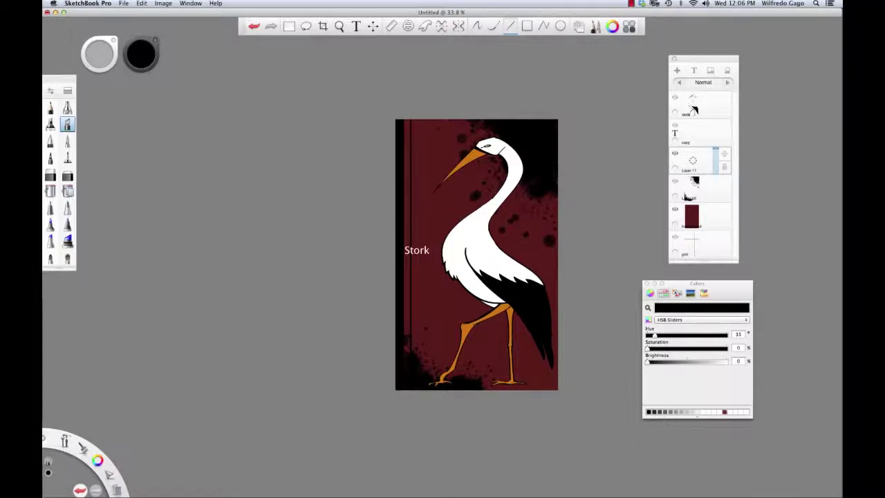
shift+click(405, 386)
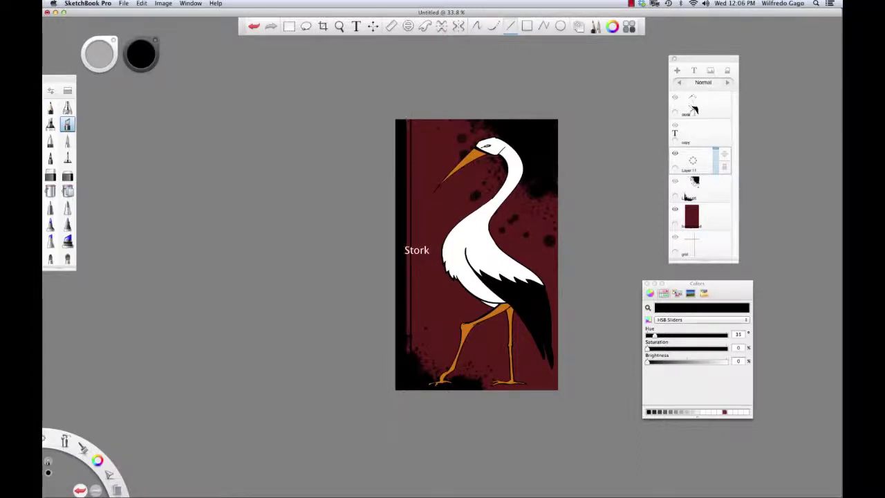
shift+click(387, 429)
shift+click(405, 423)
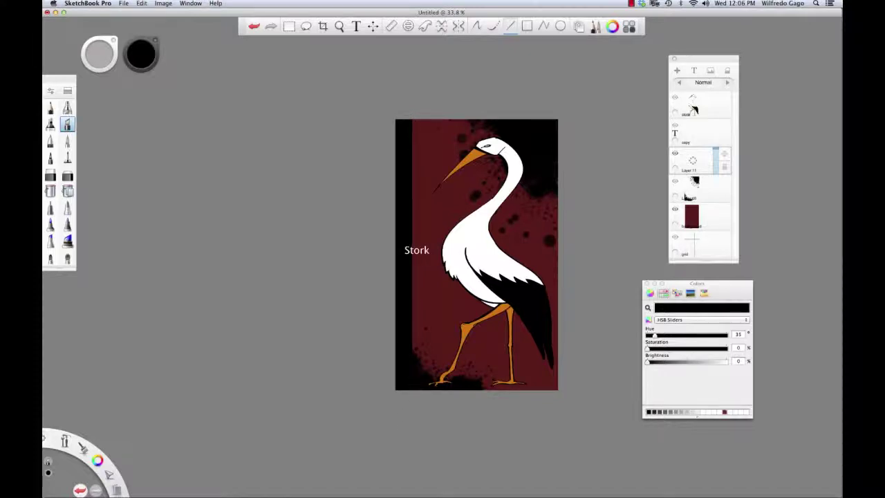
- With a size 14 brush, draw a thin black vertical line just right of the black band, leaving a narrow red gap between them
key(bracketright)
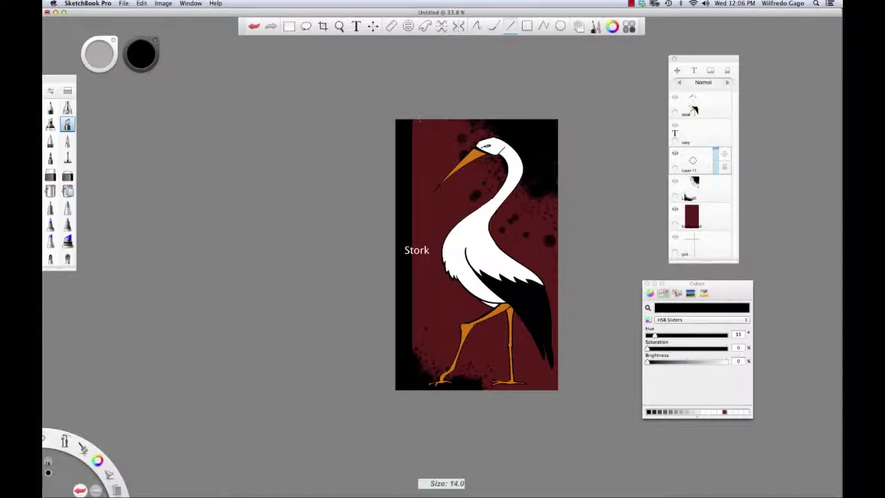
shift+click(414, 444)
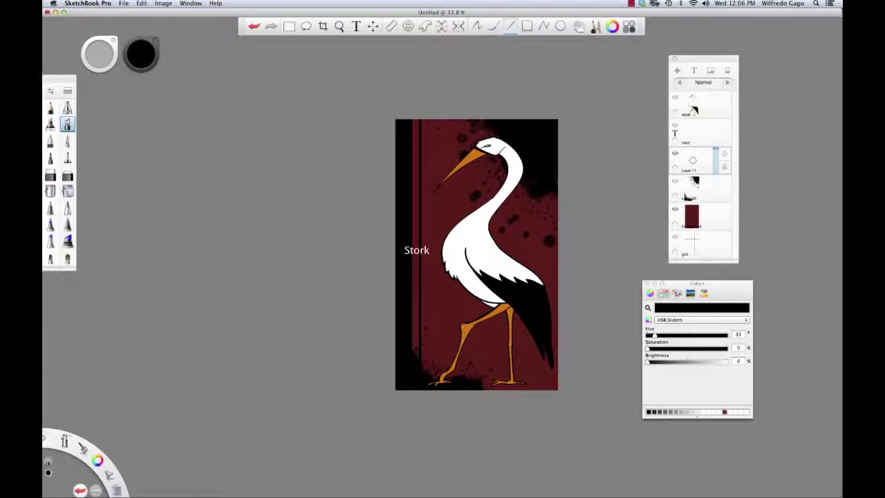
key(super+z)
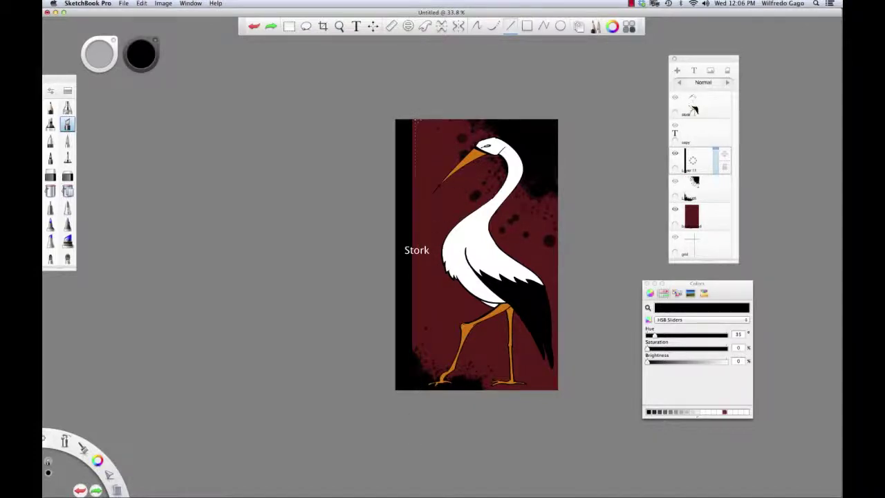
shift+click(414, 403)
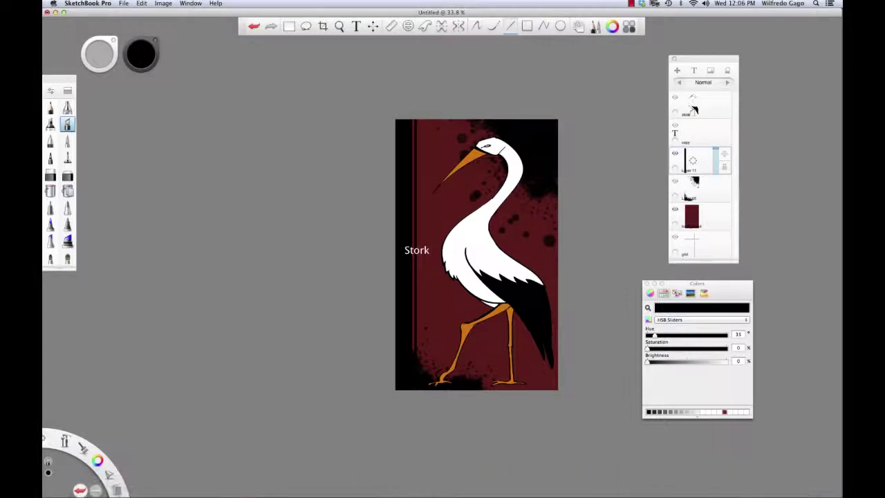
- On the stork layer, add a fine freehand black stroke through the bird's eye with a smaller brush
click(698, 107)
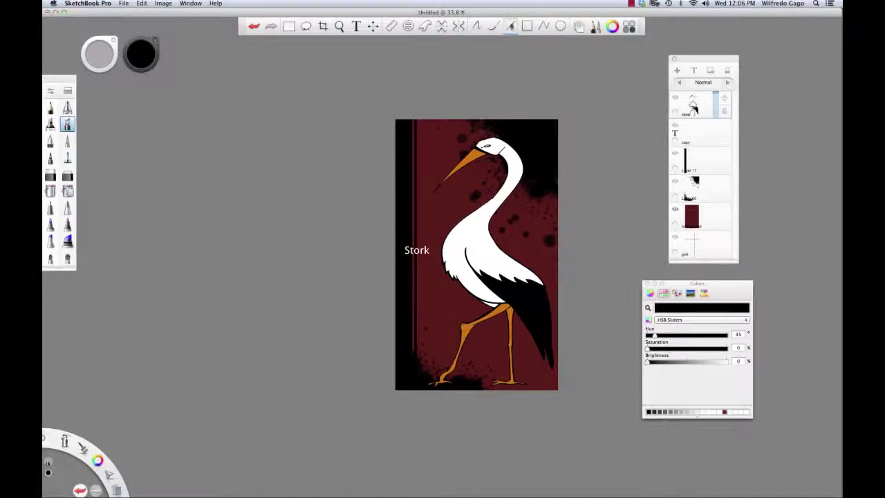
click(477, 26)
key(space)
drag(484, 207, 522, 200)
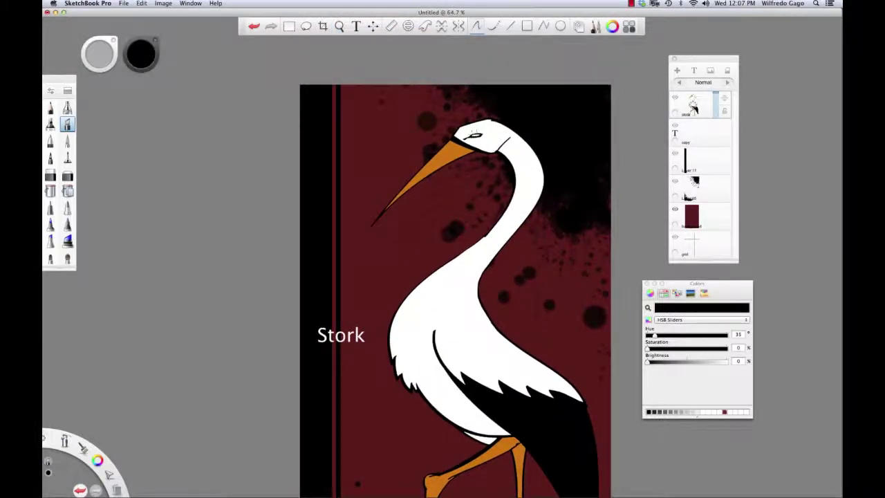
key(bracketleft)
key(bracketleft)
drag(466, 138, 482, 135)
key(super+z)
key(shift+super+z)
- Sample white from the stork's body and draw two thin curved feather highlights on the black wing with a size 3 brush
drag(438, 359, 467, 292)
alt+click(467, 292)
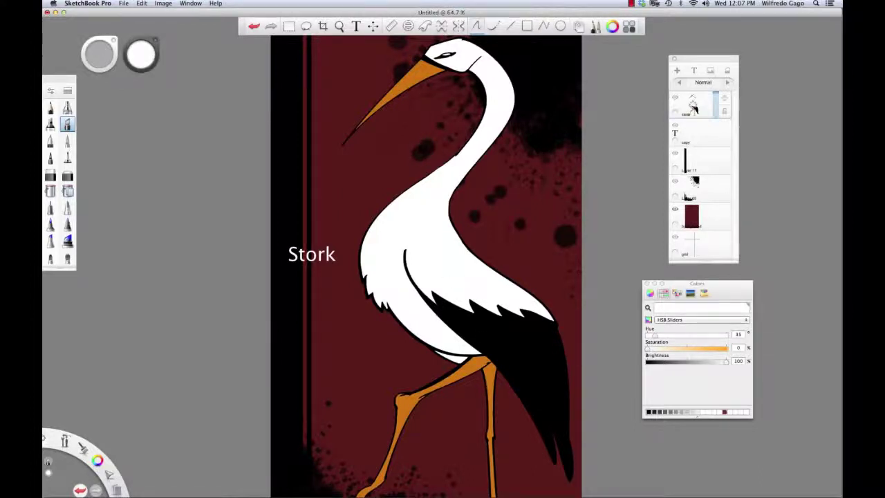
key(super+z)
drag(486, 334, 529, 402)
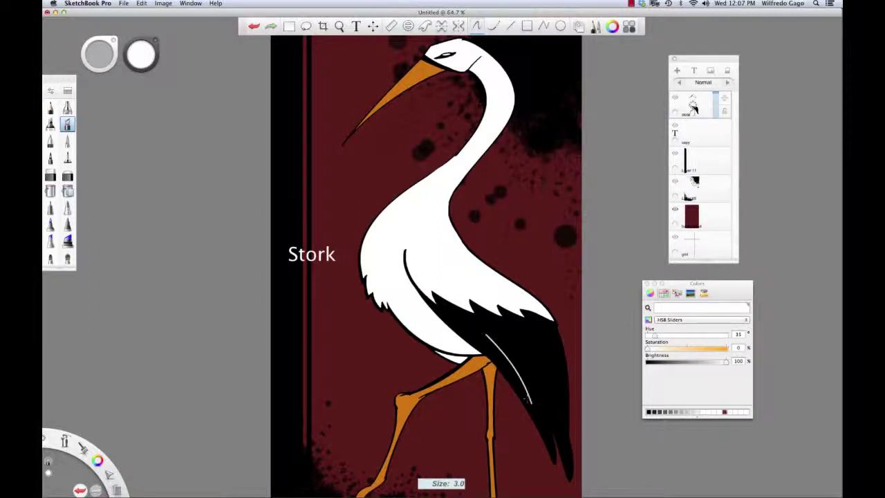
key(super+z)
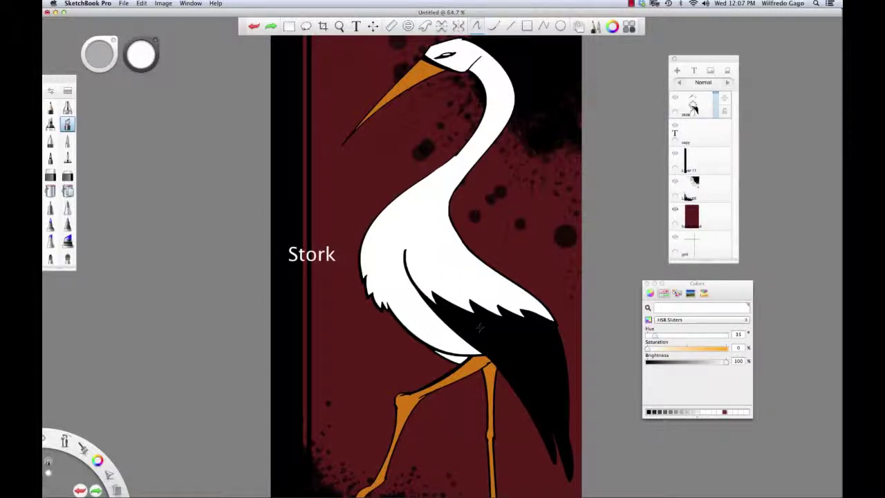
drag(490, 334, 510, 355)
drag(532, 390, 538, 403)
key(super+z)
drag(498, 341, 539, 389)
key(super+z)
key(super+shift+z)
drag(524, 338, 551, 395)
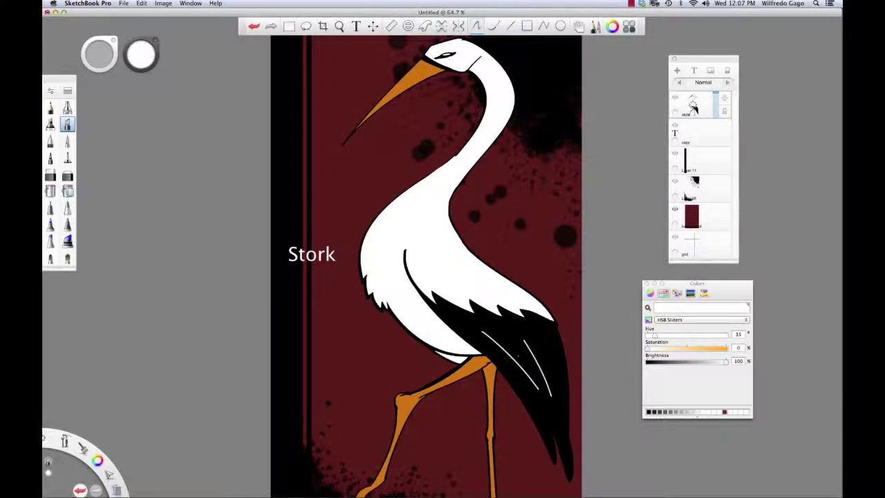
- Set the drawing colour back to black and bring the whole artwork into view
drag(141, 55, 141, 90)
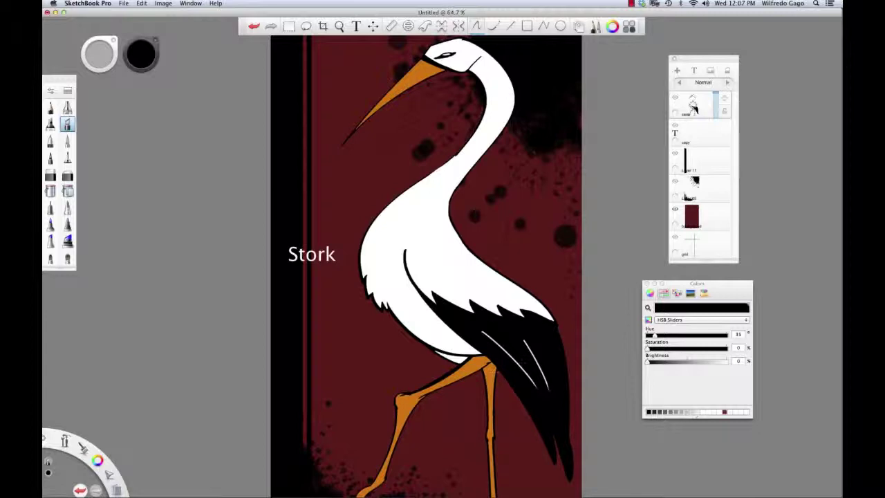
key(space)
drag(530, 331, 524, 384)
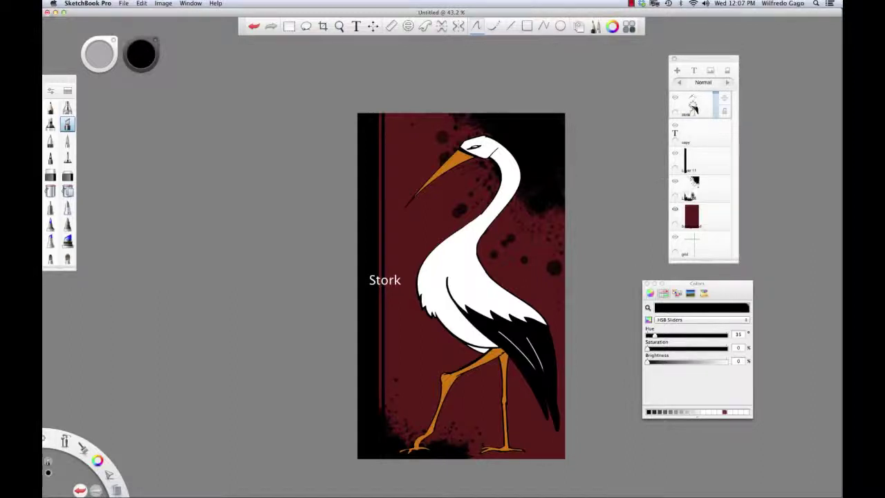
- Move the grid layer above the red background layer
click(715, 248)
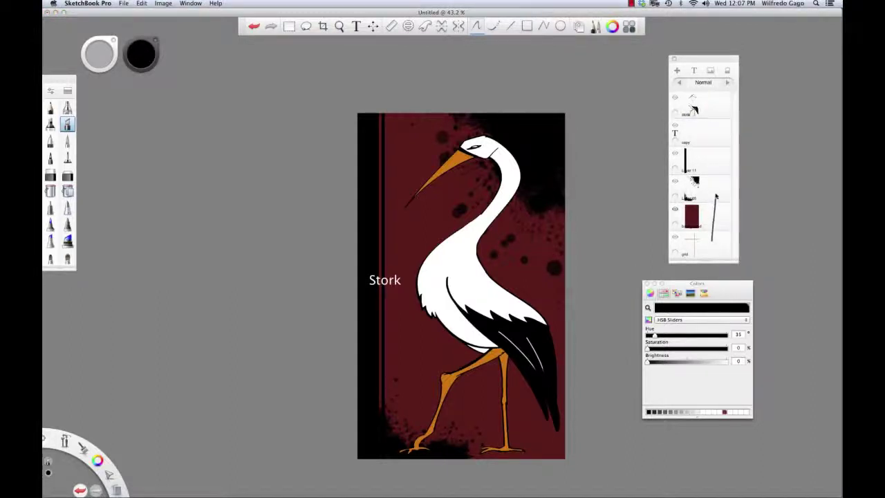
key(super+z)
click(727, 242)
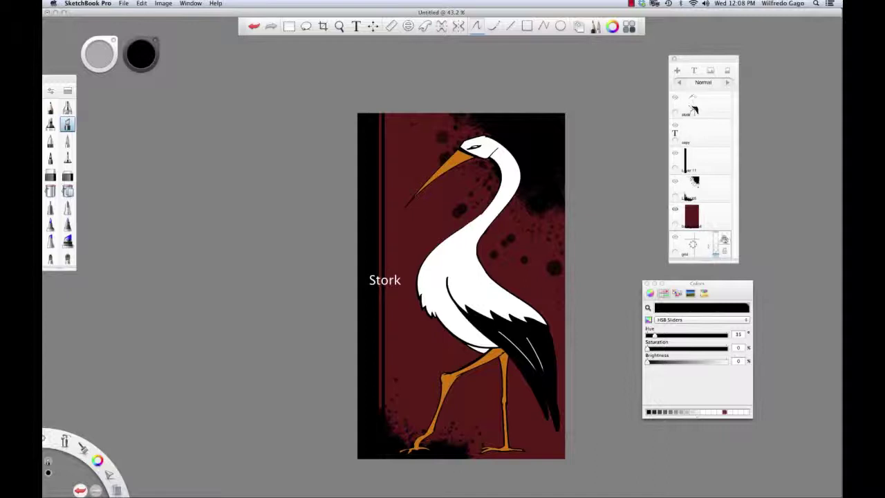
drag(726, 239, 727, 212)
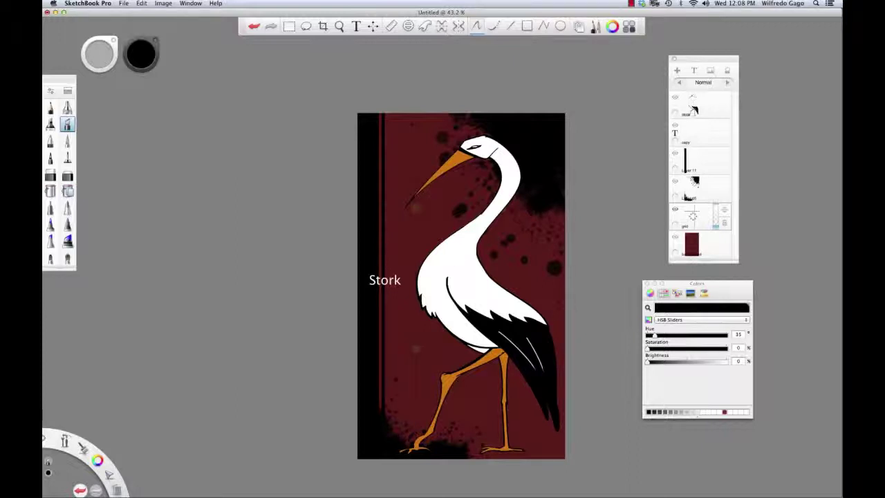
- Hide the grid layer and delete it
click(675, 209)
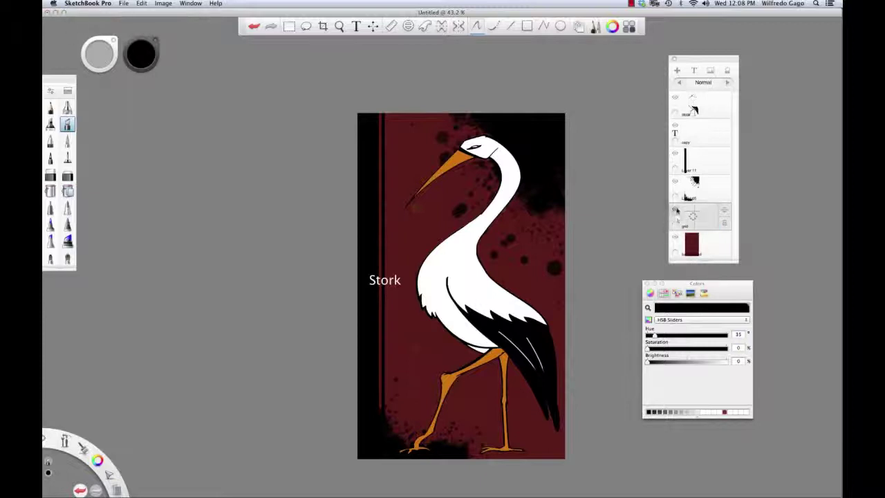
click(713, 217)
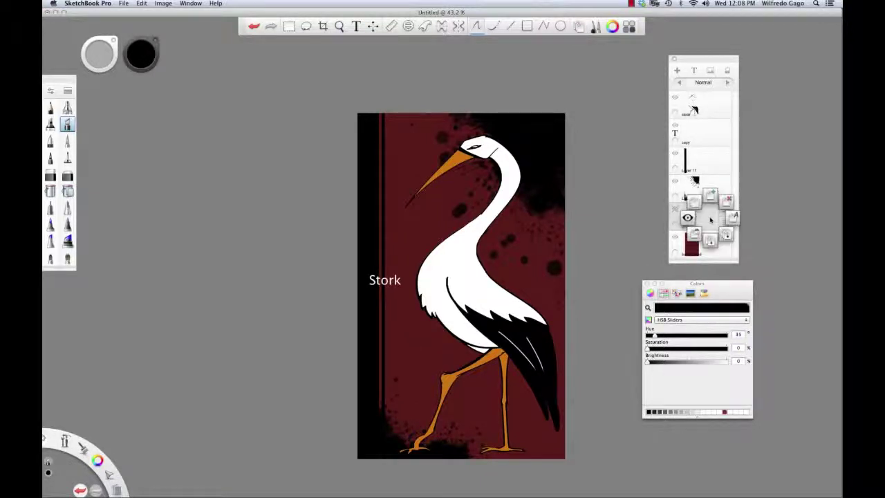
click(728, 201)
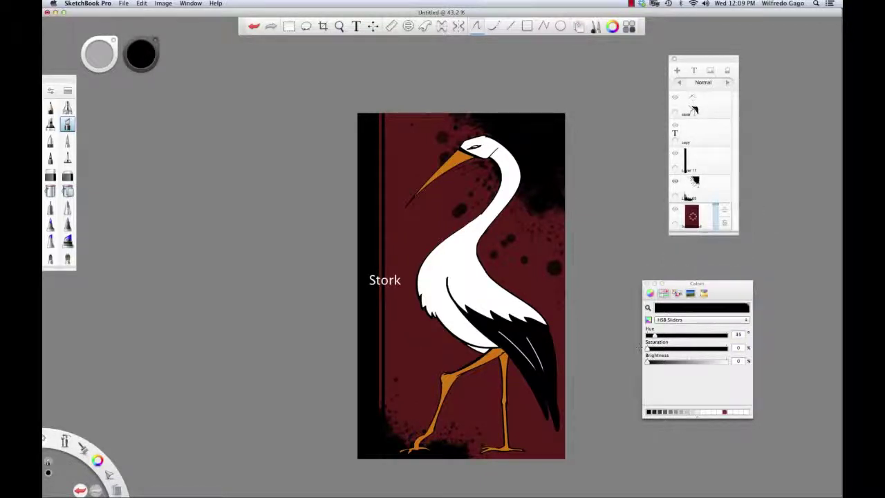